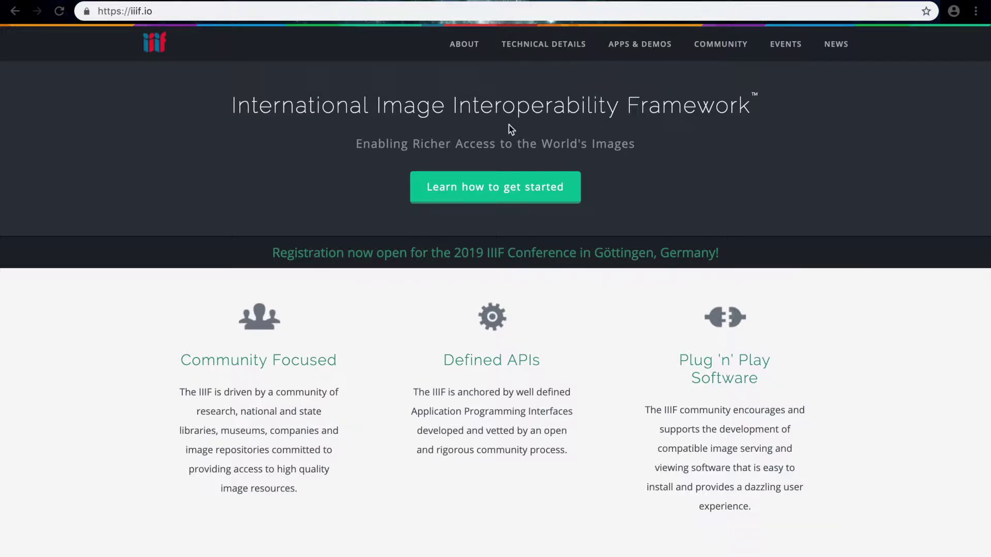
Select the current site address in the browser's address bar
click(162, 11)
click(162, 11)
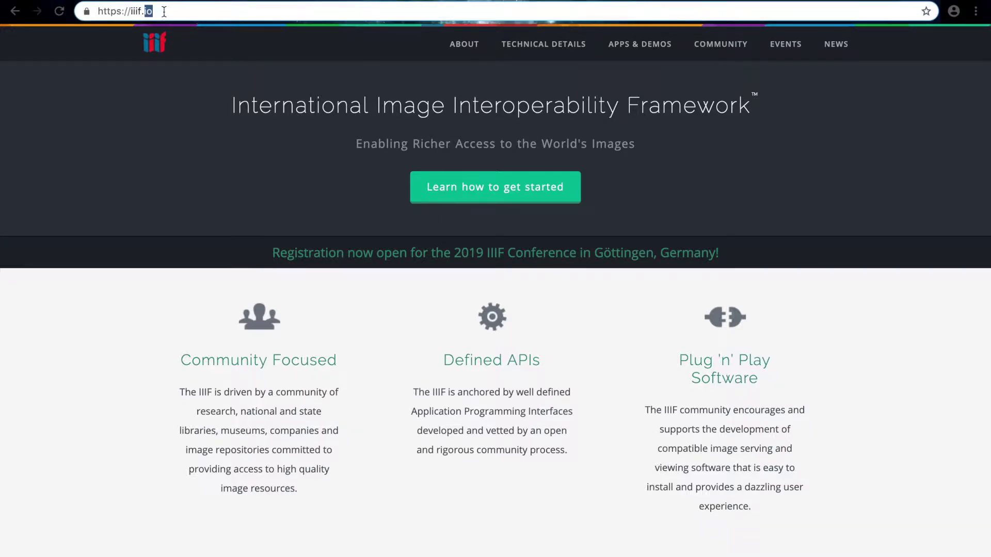
triple_click(149, 12)
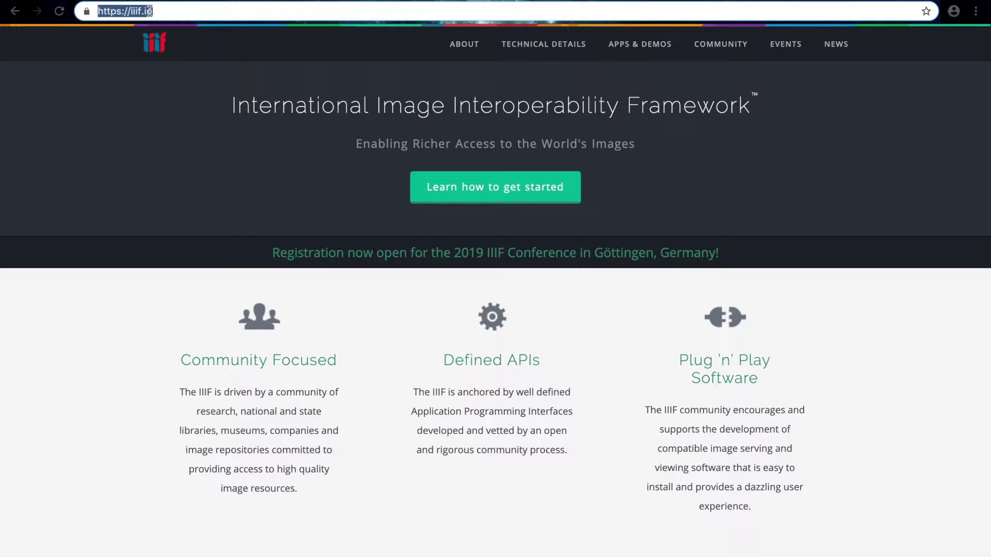
click(159, 122)
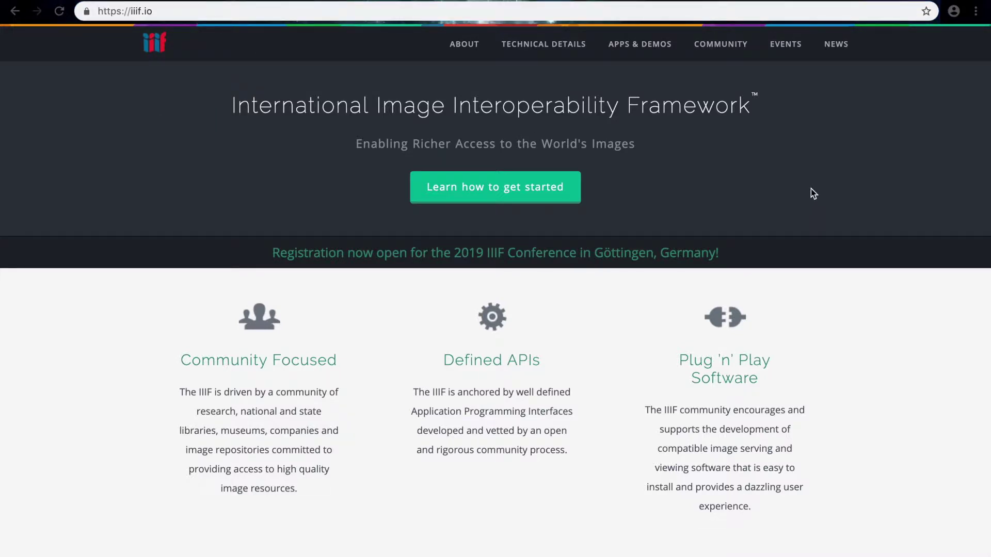
Scroll IIIF Community's Participating Institutions list down to University of Oxford (Bodleian Library)
click(725, 50)
scroll(679, 443, down, 15)
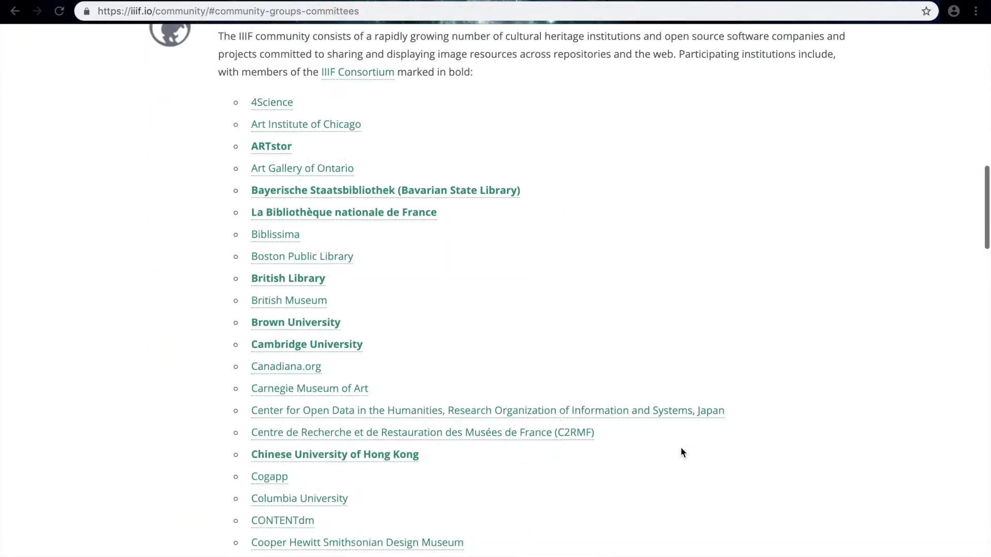
scroll(680, 452, up, 3)
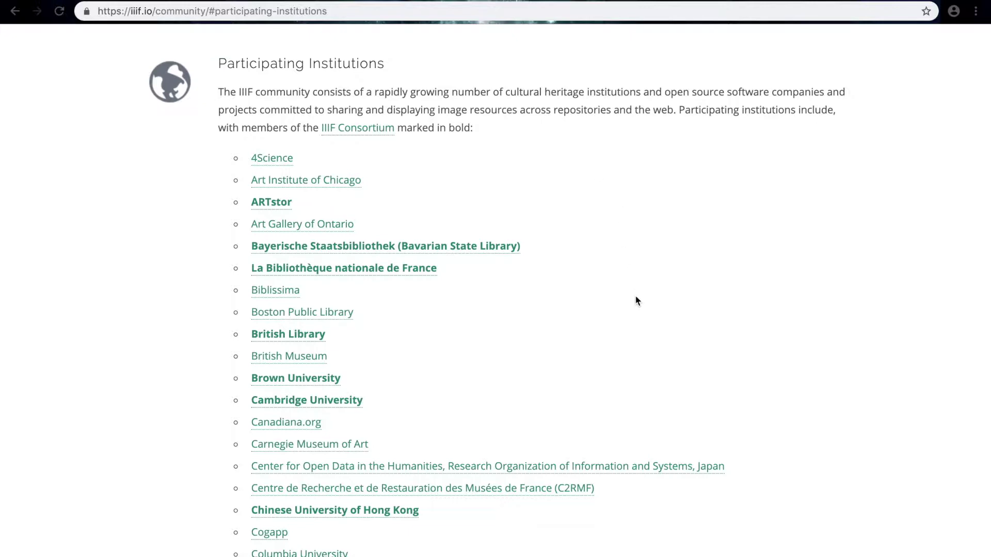
scroll(637, 299, down, 14)
scroll(643, 350, down, 7)
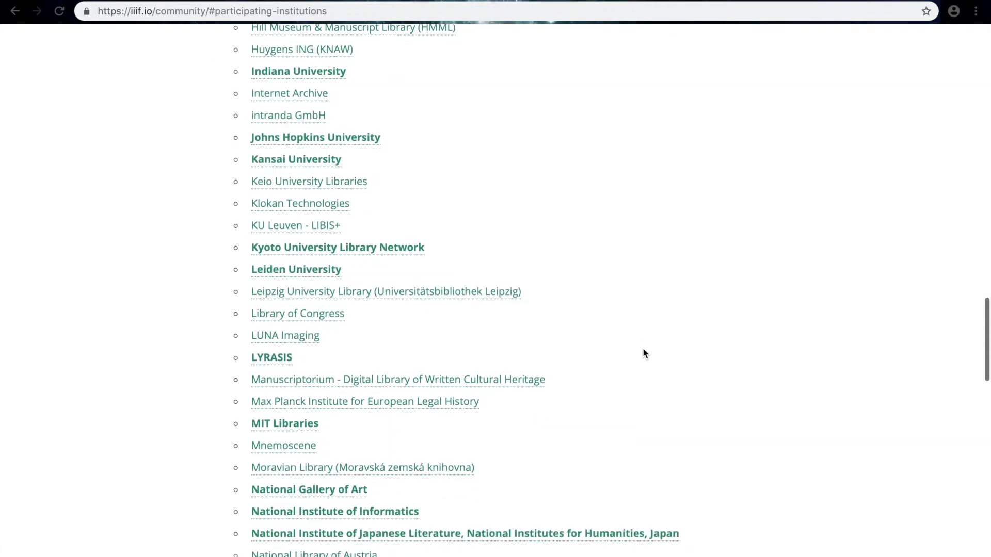
scroll(737, 429, down, 8)
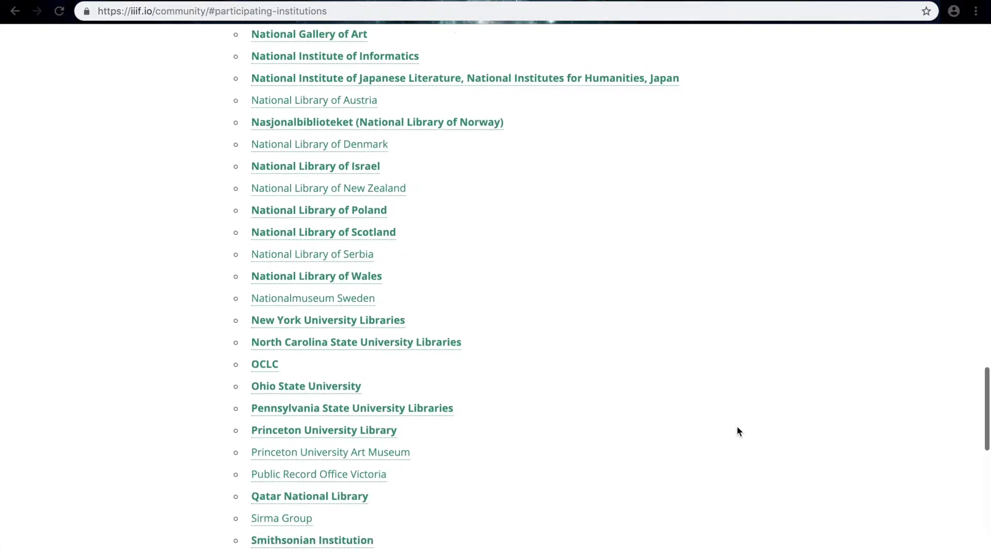
scroll(737, 429, down, 7)
scroll(736, 428, down, 8)
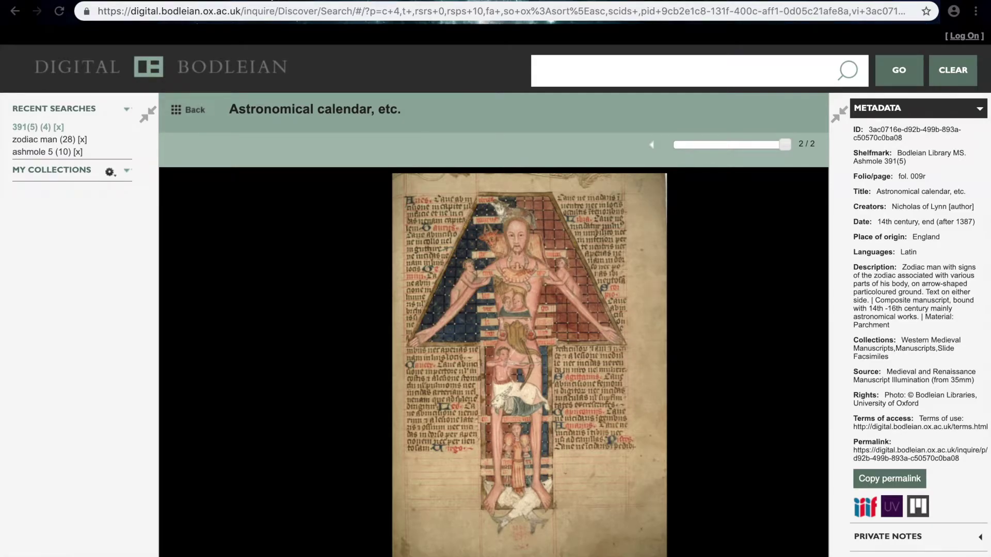
Open the Video Manual's Old Books unit and begin adding a new source
mouse_move(800, 205)
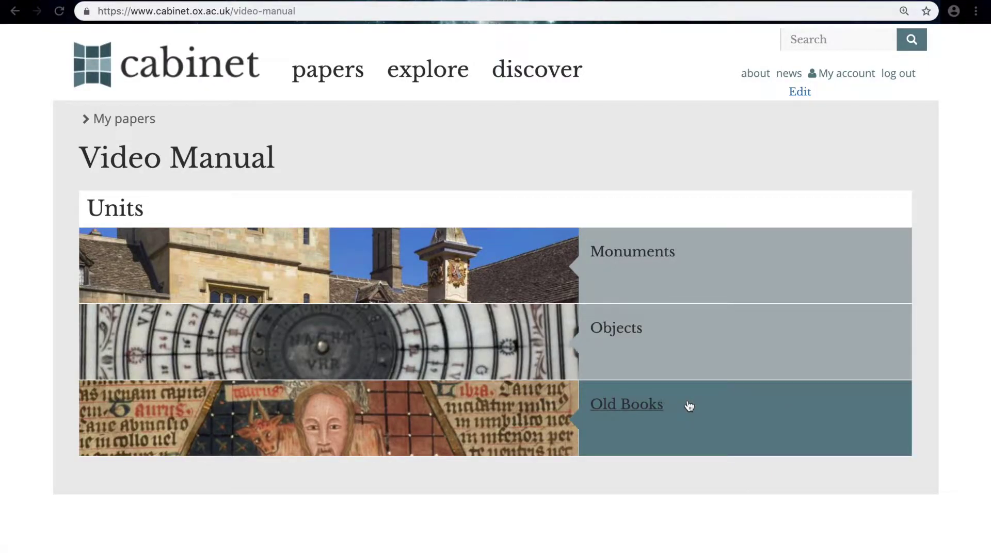
click(654, 408)
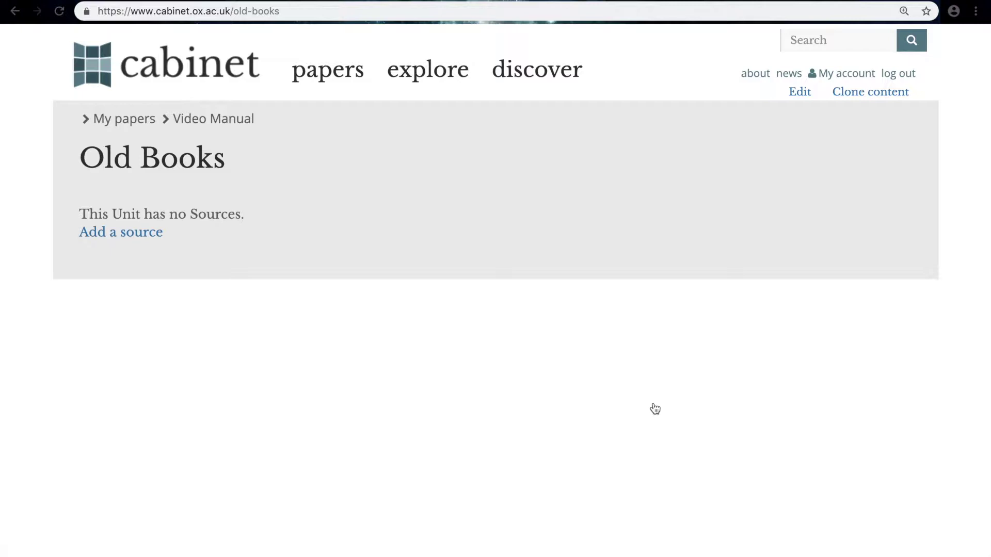
click(113, 239)
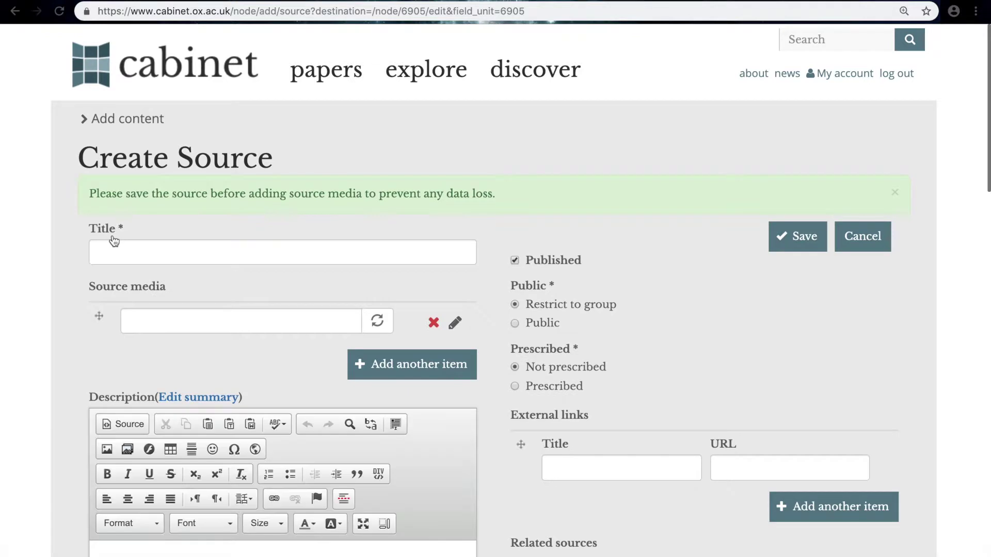
Title the source 'Illuminated Zodiac Man', add a second media row, and create media for the first
click(130, 247)
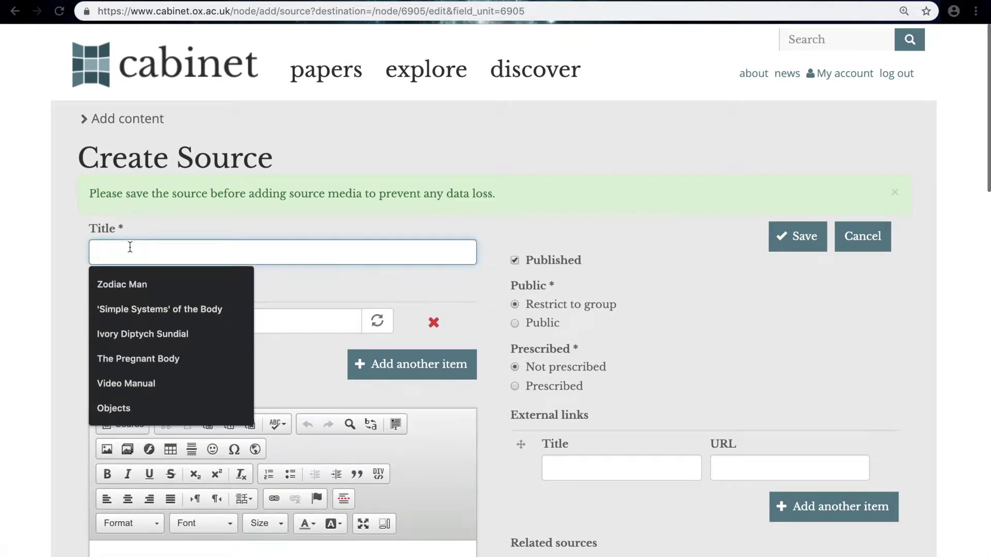
text(Illumin)
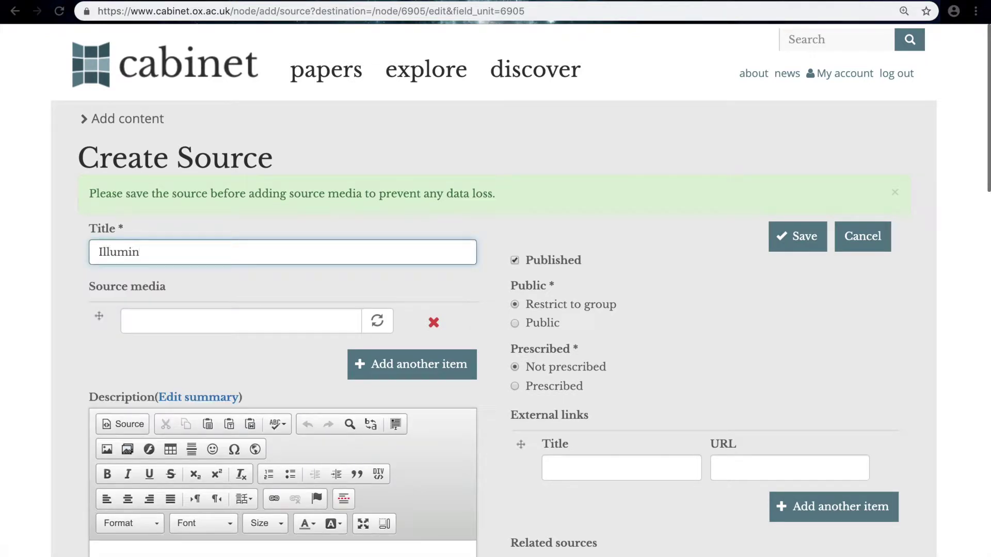
text(ated)
text( Sozi)
key(BackSpace)
key(BackSpace)
key(BackSpace)
key(BackSpace)
key(BackSpace)
text(Zodiac m)
key(BackSpace)
text(Man)
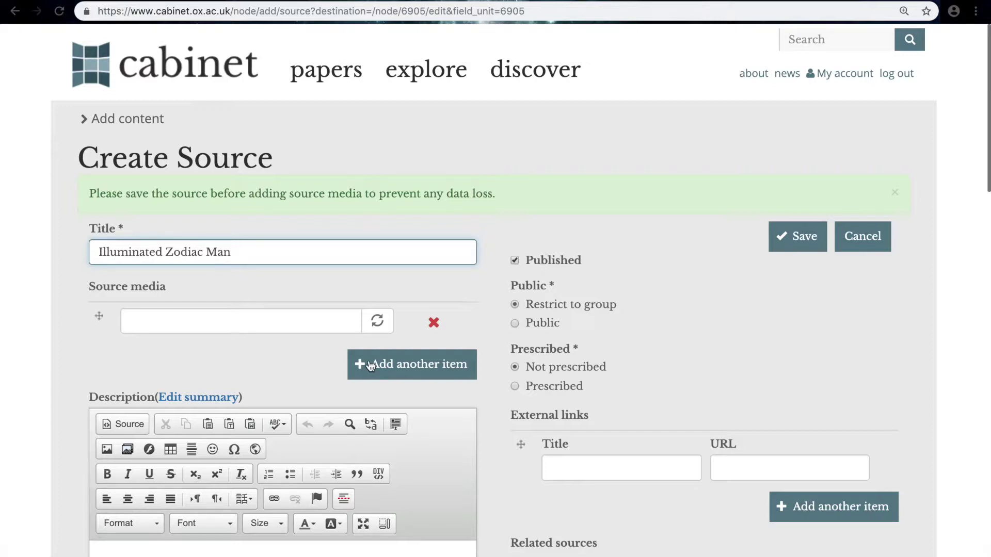
click(393, 368)
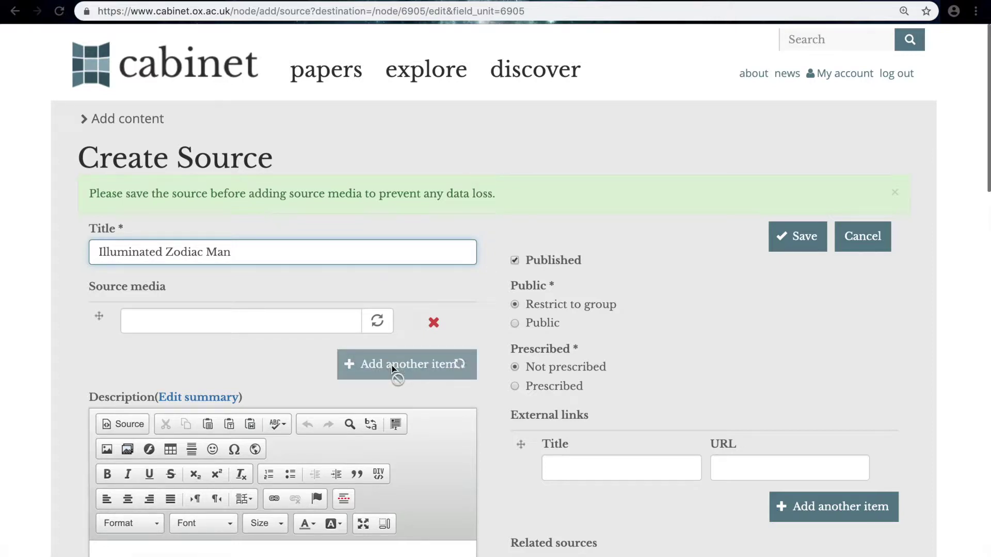
click(424, 323)
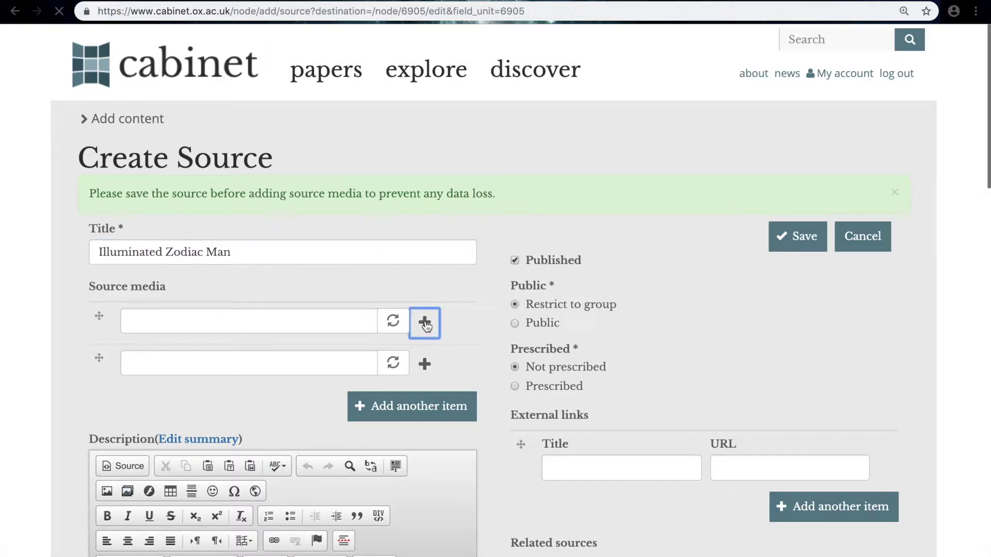
Title the new source media 'Ashmole 391(5)'
click(395, 216)
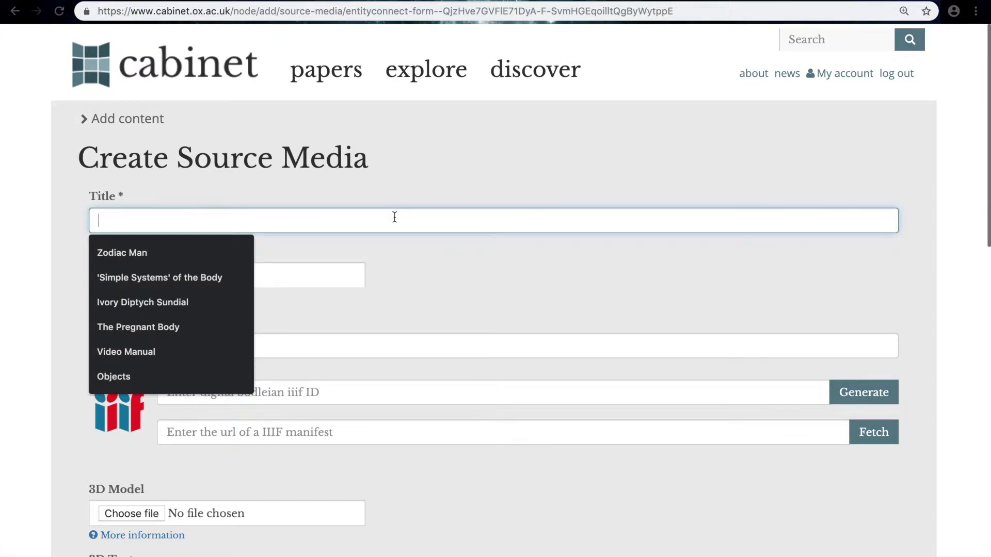
text(Ashmole )
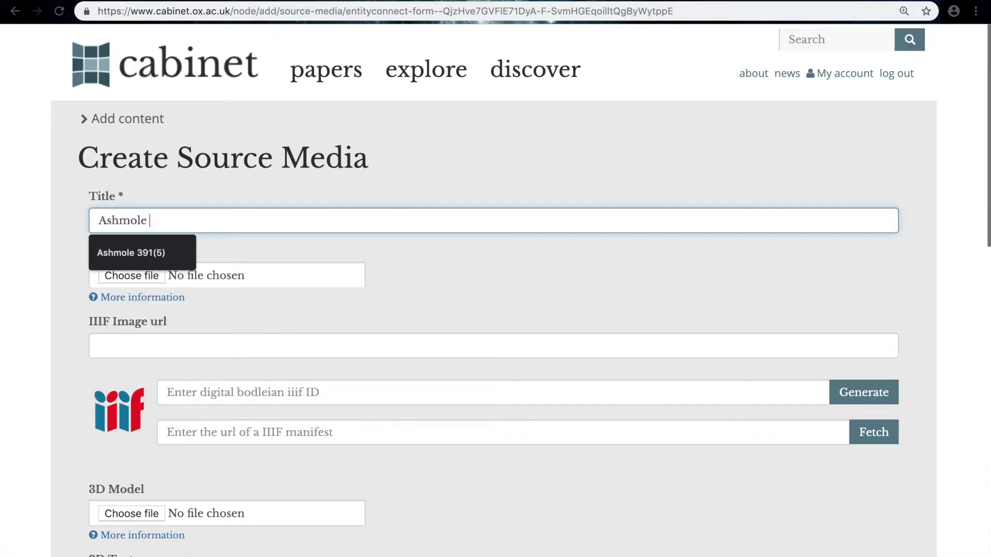
text(391(5))
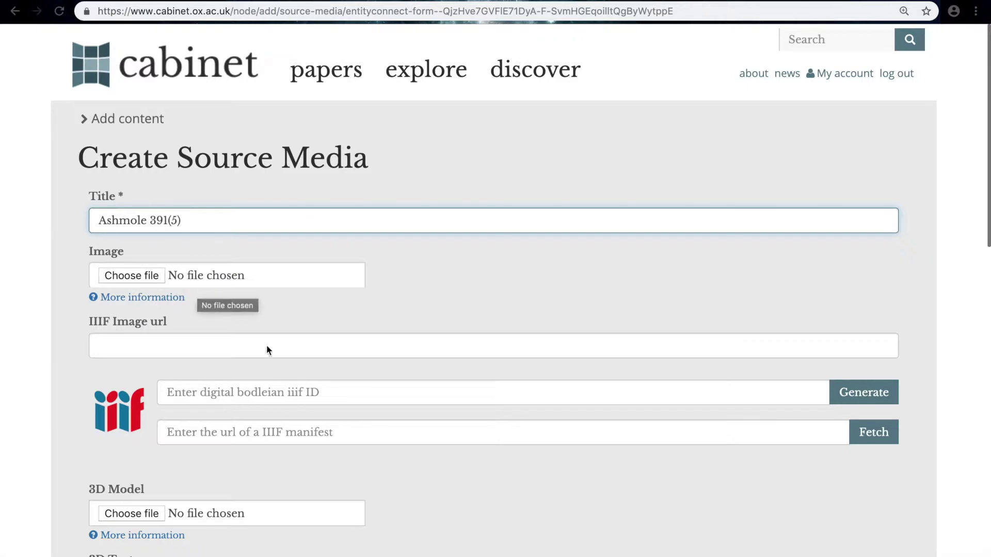
Choose IIIF manifest URL entry instead of a Digital Bodleian identifier, then go to Digital Bodleian
scroll(400, 485, down, 5)
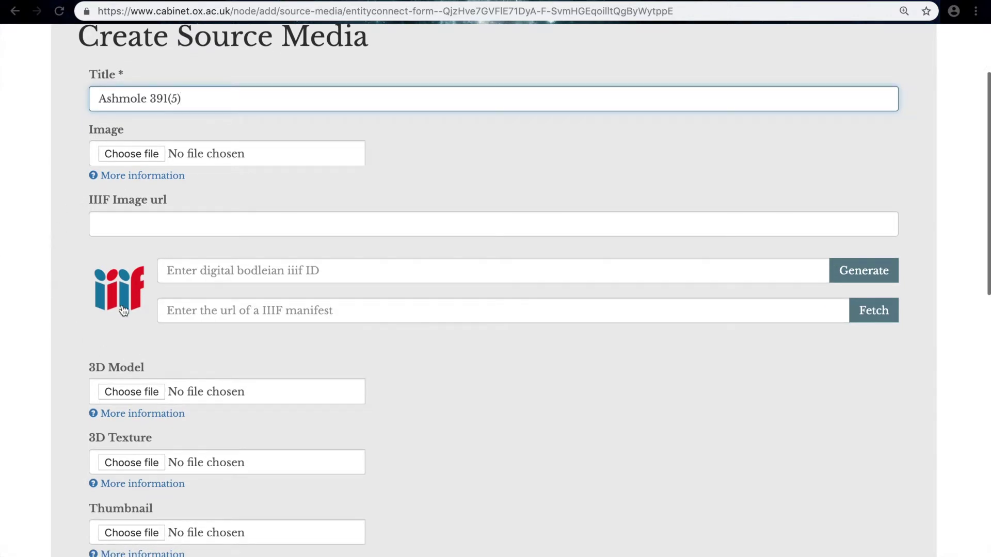
click(241, 269)
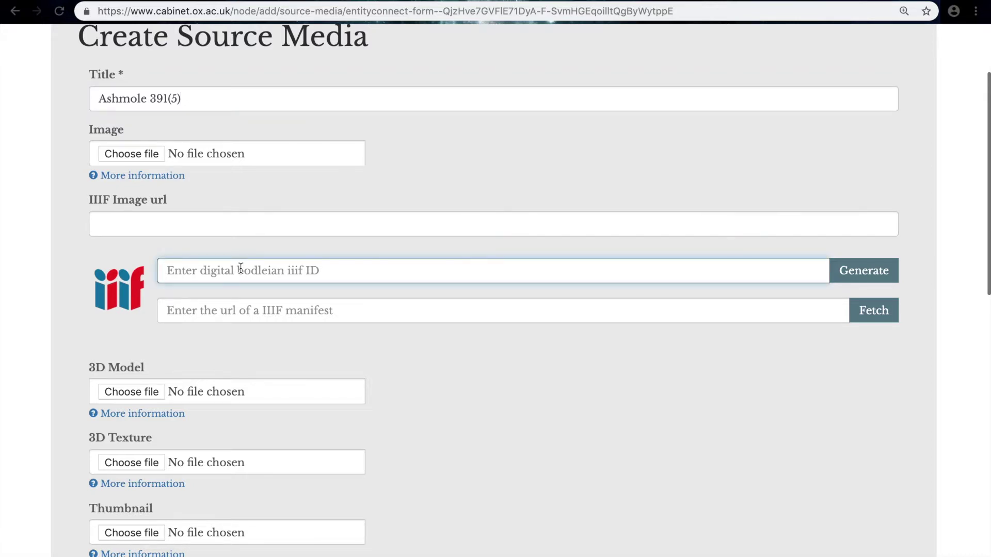
click(183, 311)
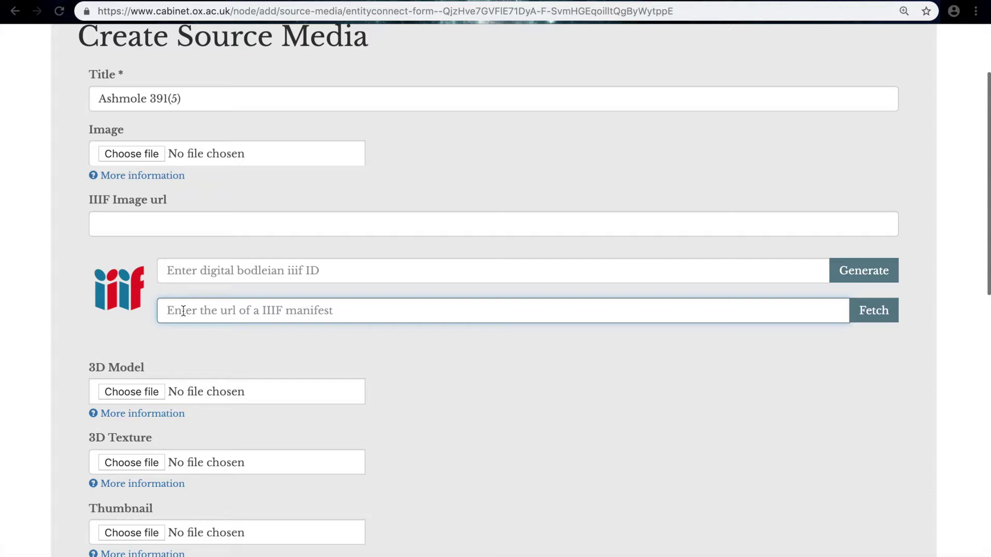
scroll(208, 313, down, 1)
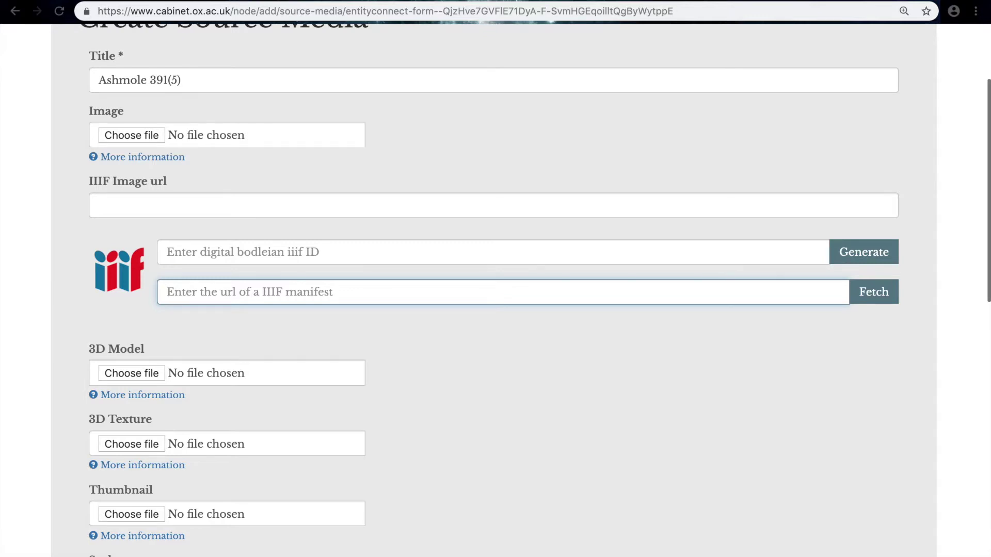
key(ctrl+Tab)
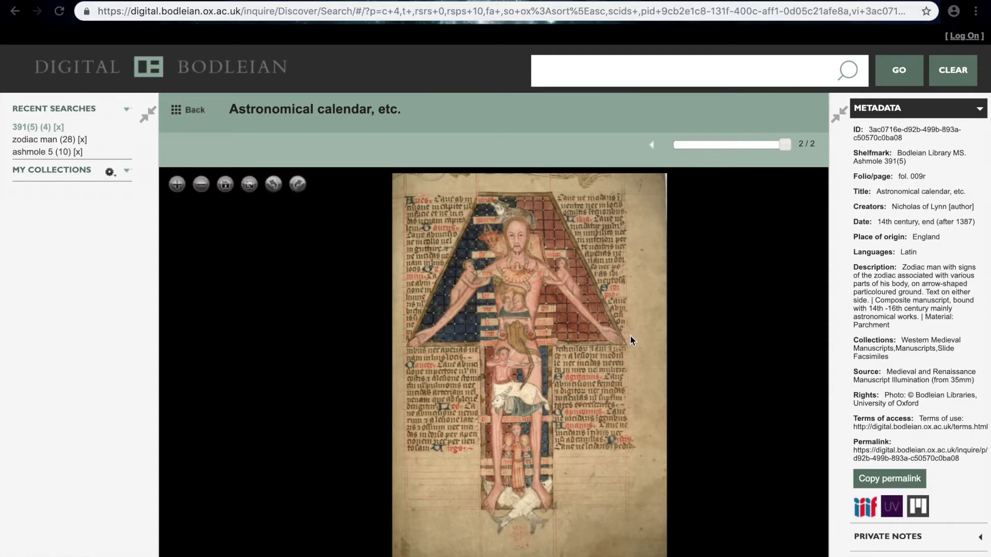
Copy the IIIF manifest address for MS. Ashmole 391(5) from Digital Bodleian
click(870, 516)
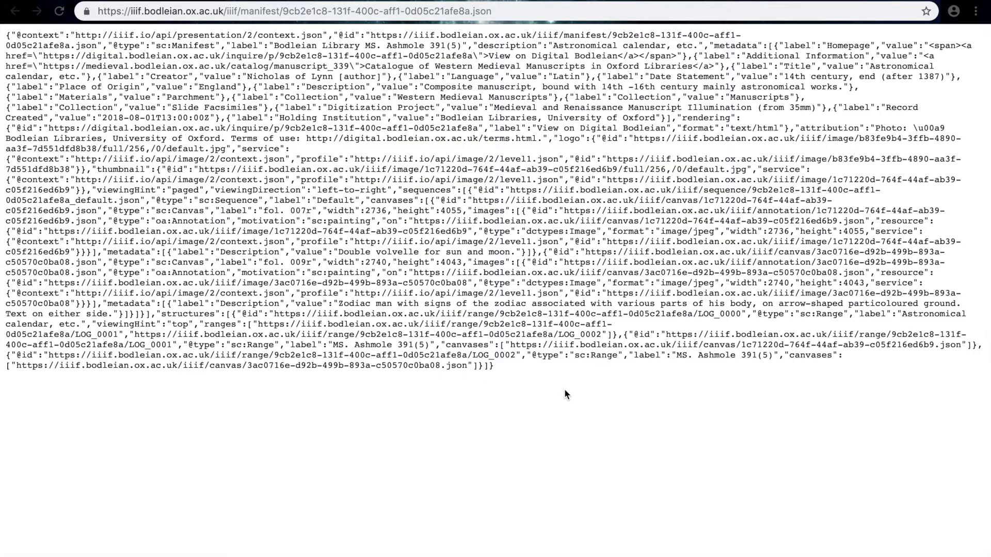
click(371, 10)
key(ctrl+c)
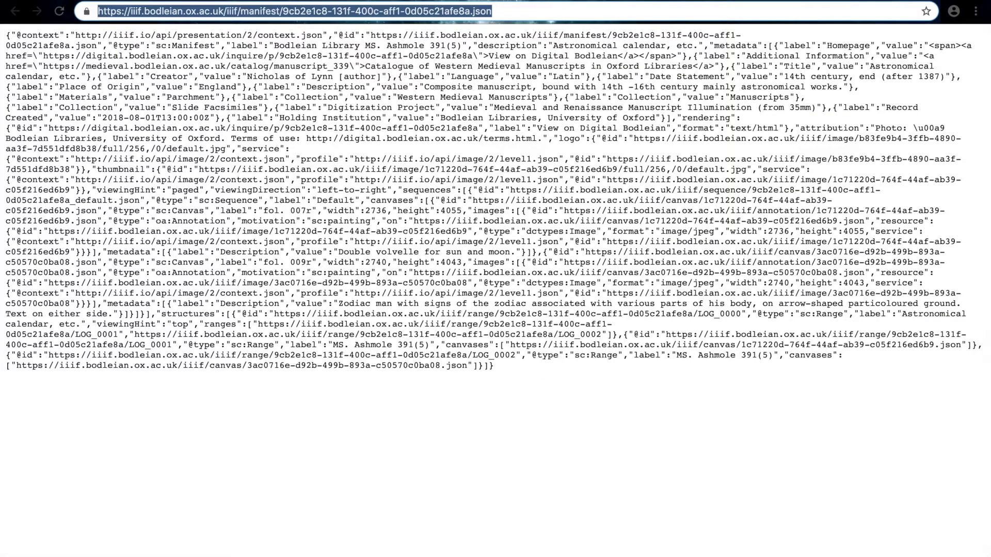
key(ctrl+Tab)
key(ctrl+Tab)
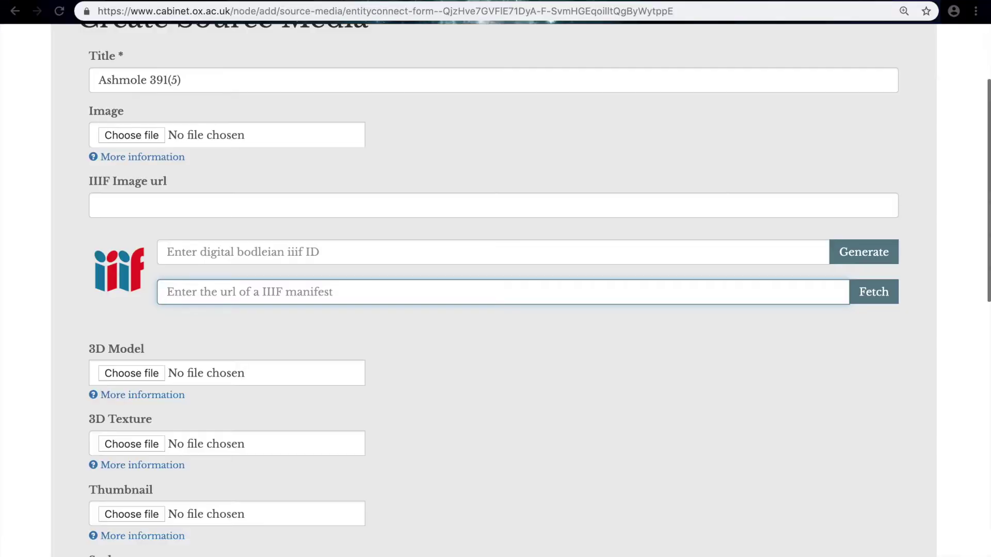
Paste and fetch the Ashmole 391(5) manifest, confirming page 2 shows the zodiac man
key(ctrl+v)
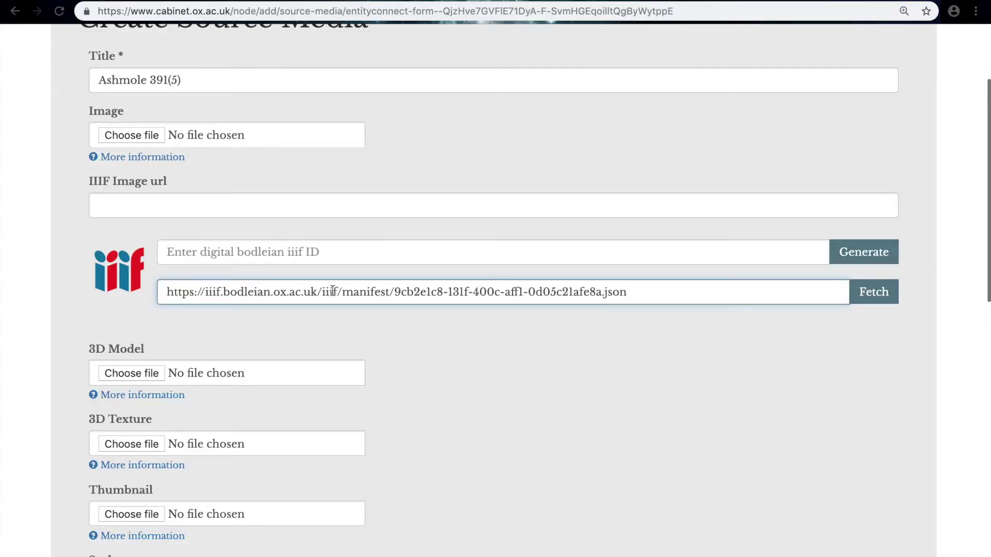
click(868, 301)
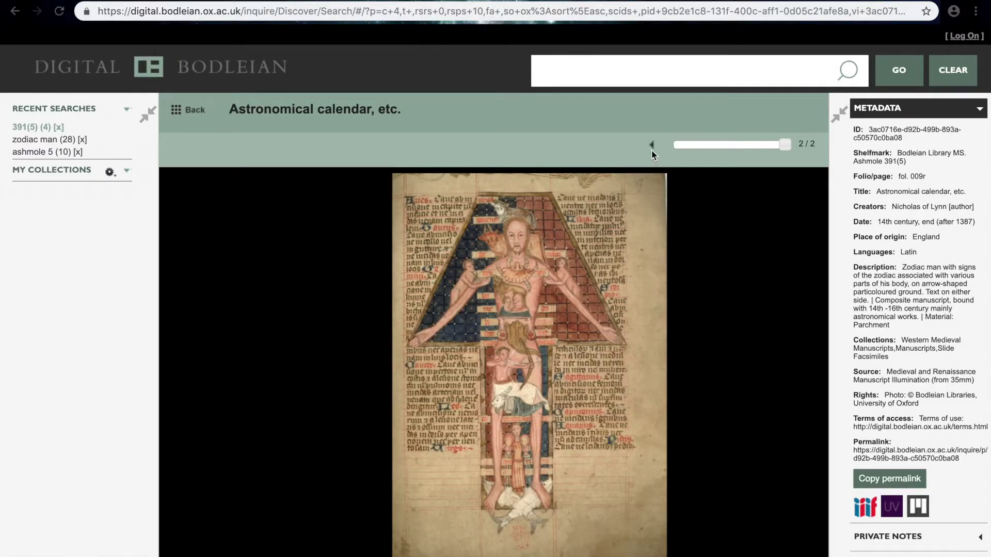
click(651, 146)
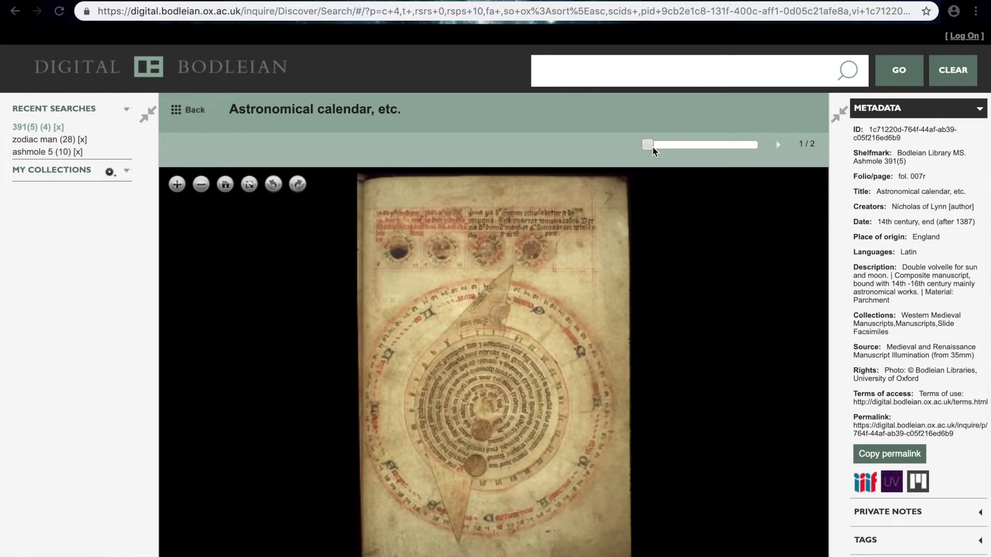
click(777, 144)
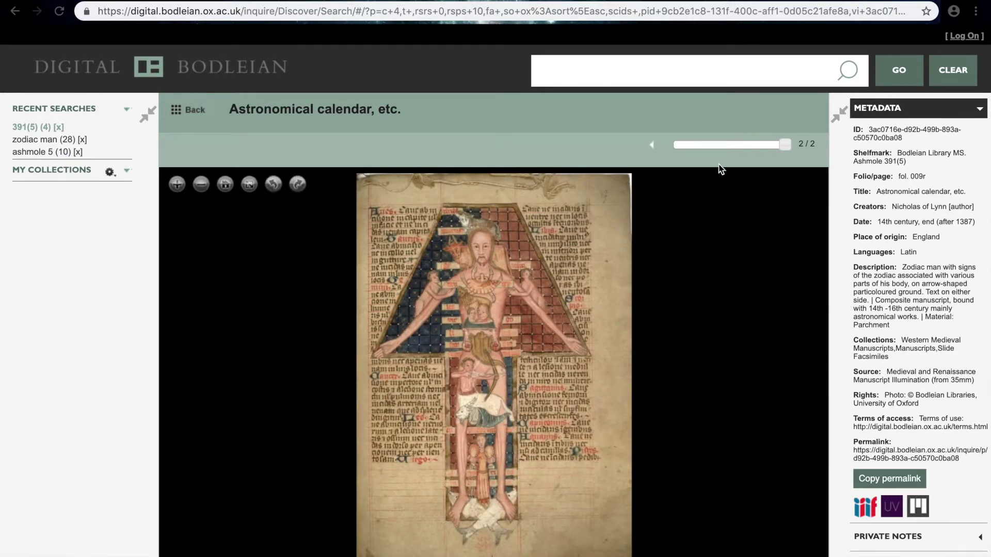
Generate the IIIF image address from manifest page 2 and save the Ashmole 391(5) media
key(ctrl+Tab)
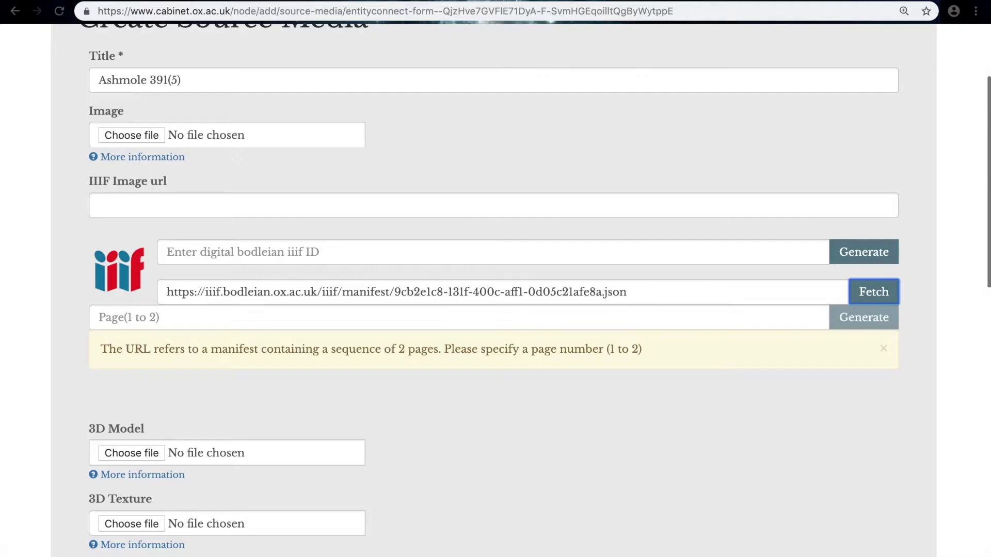
click(248, 315)
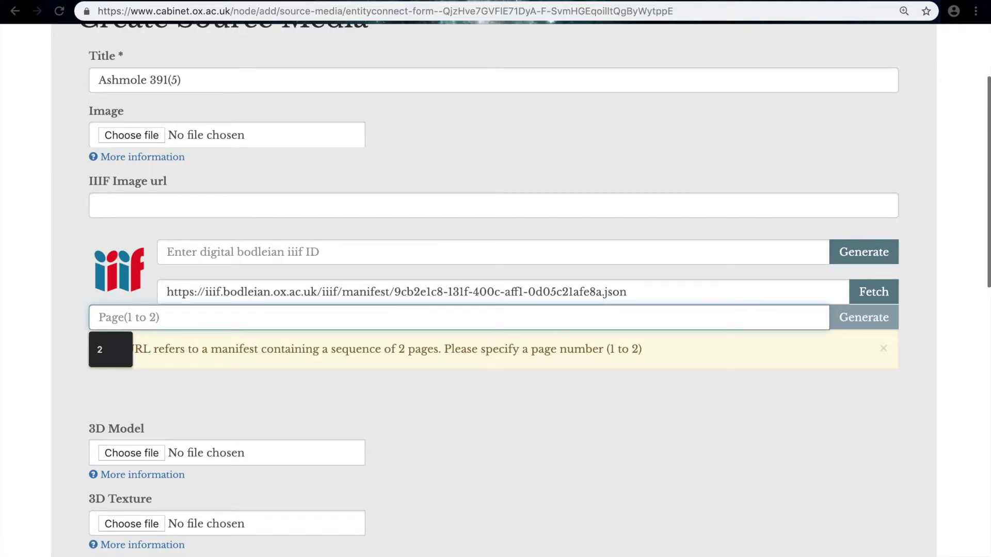
text(2)
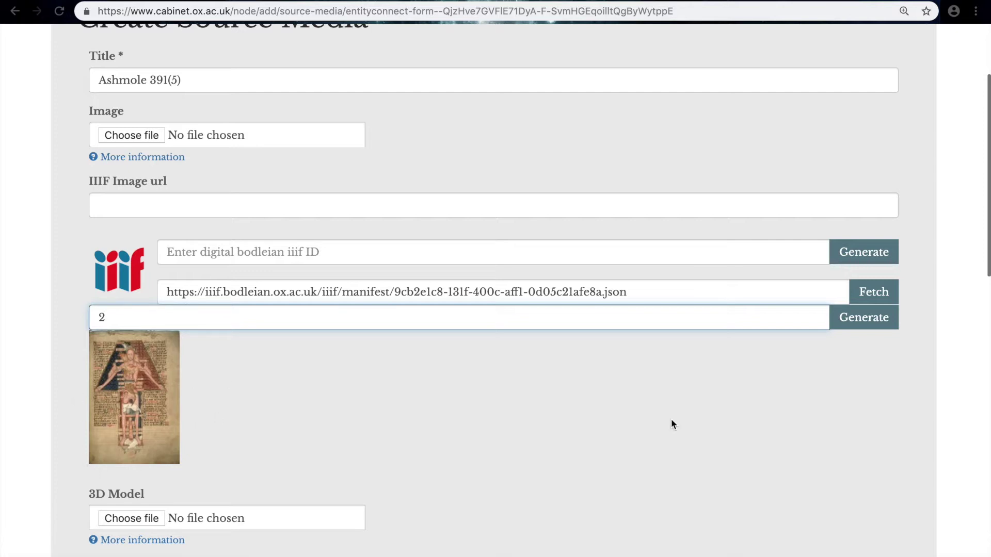
click(866, 327)
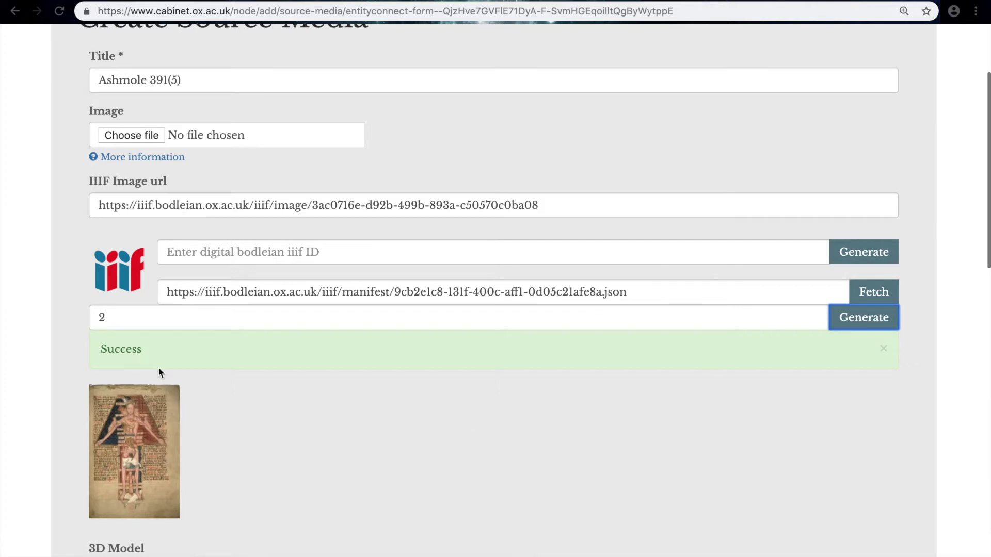
scroll(632, 514, down, 15)
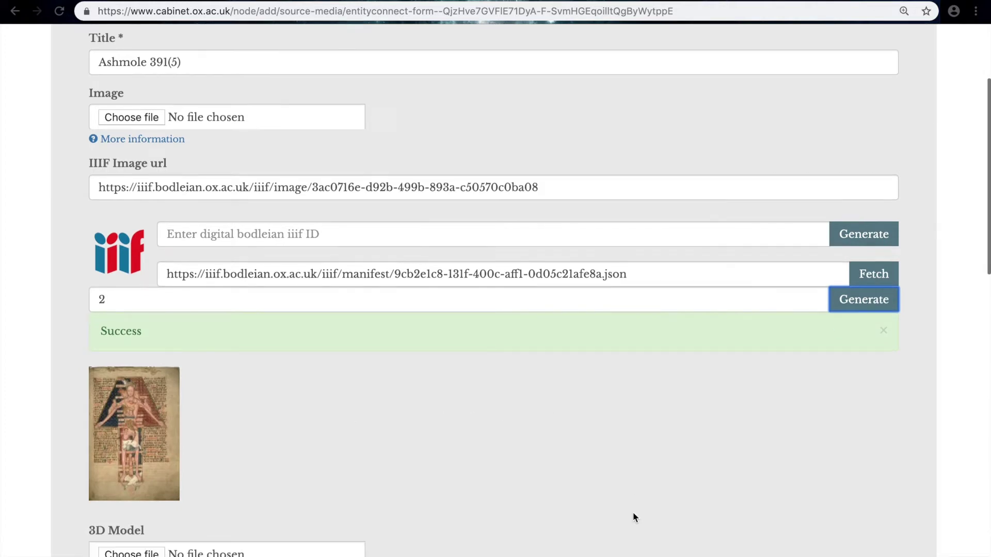
scroll(633, 517, down, 3)
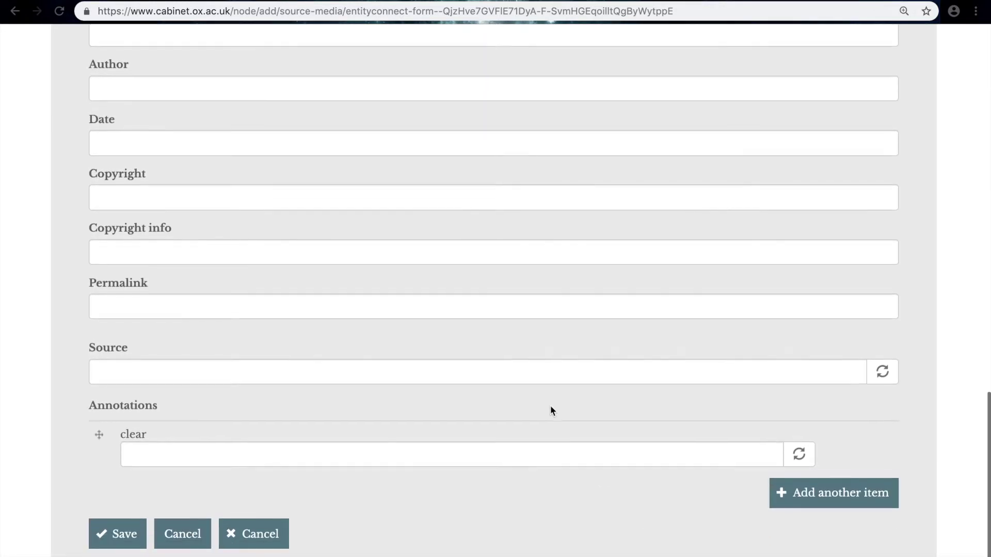
click(117, 535)
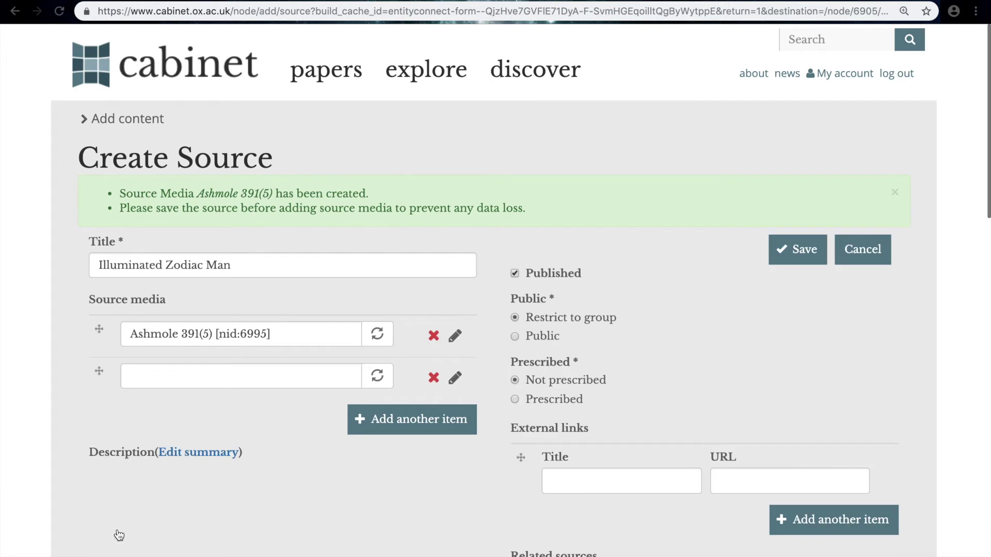
Save the Illuminated Zodiac Man source, then save the updated Old Books unit
click(787, 258)
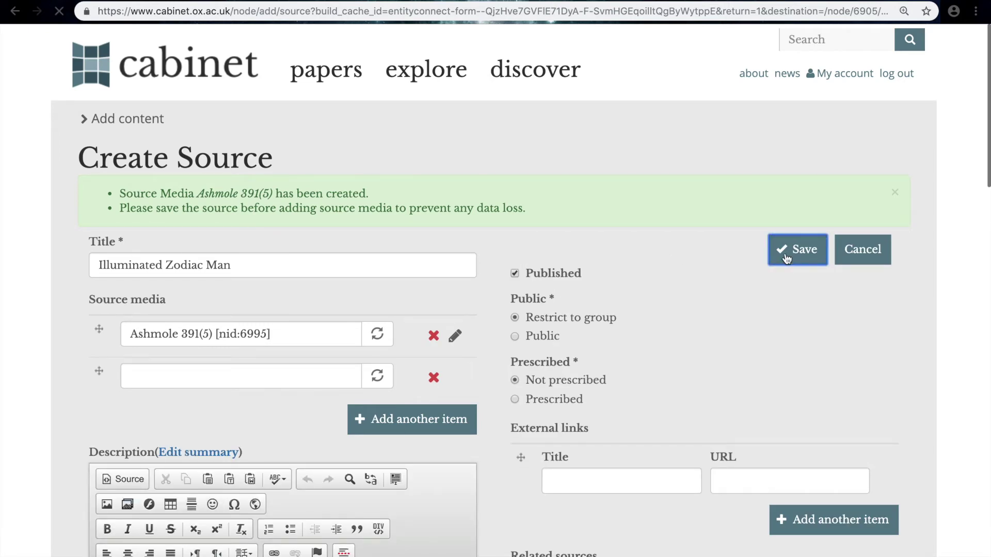
scroll(519, 409, down, 10)
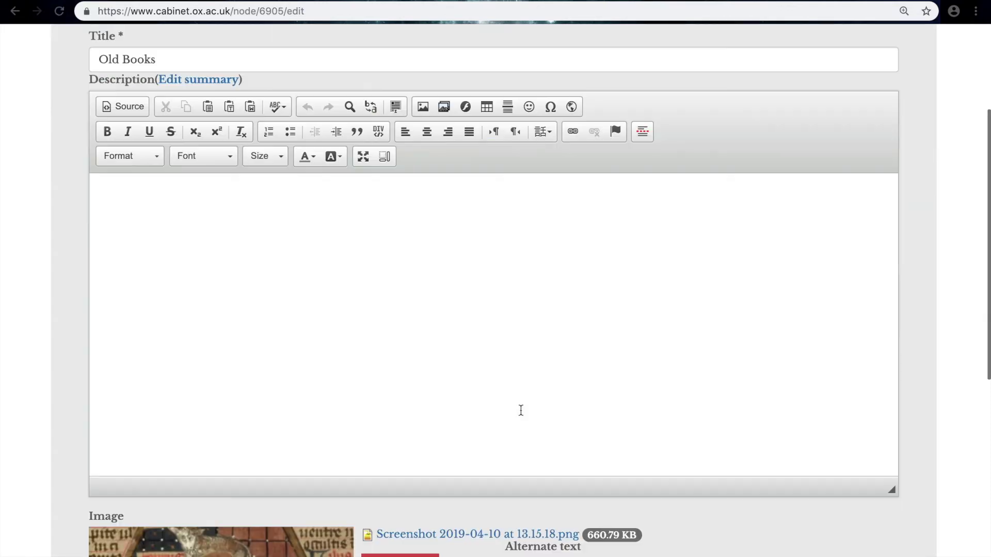
click(123, 527)
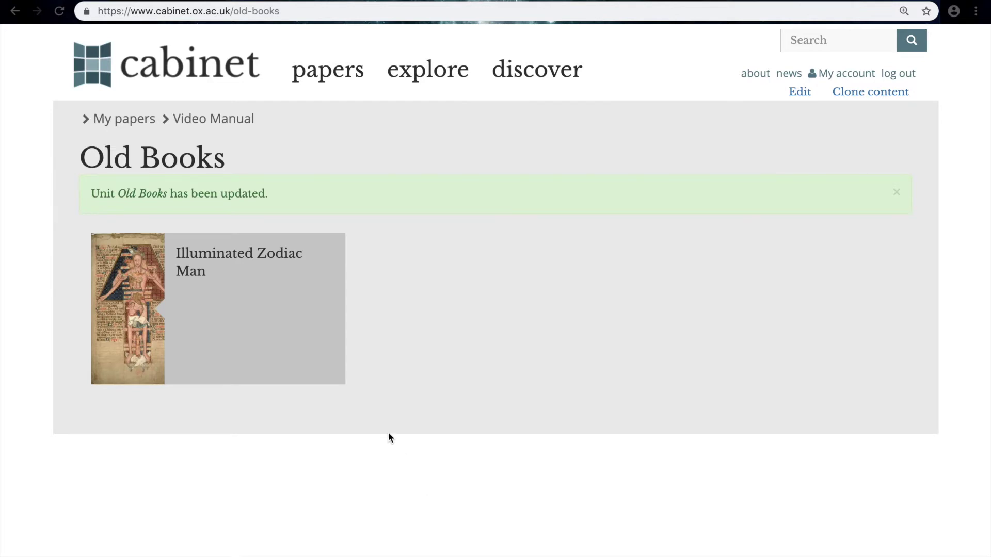
Open the Illuminated Zodiac Man source and zoom in on the zodiac man's head
click(208, 251)
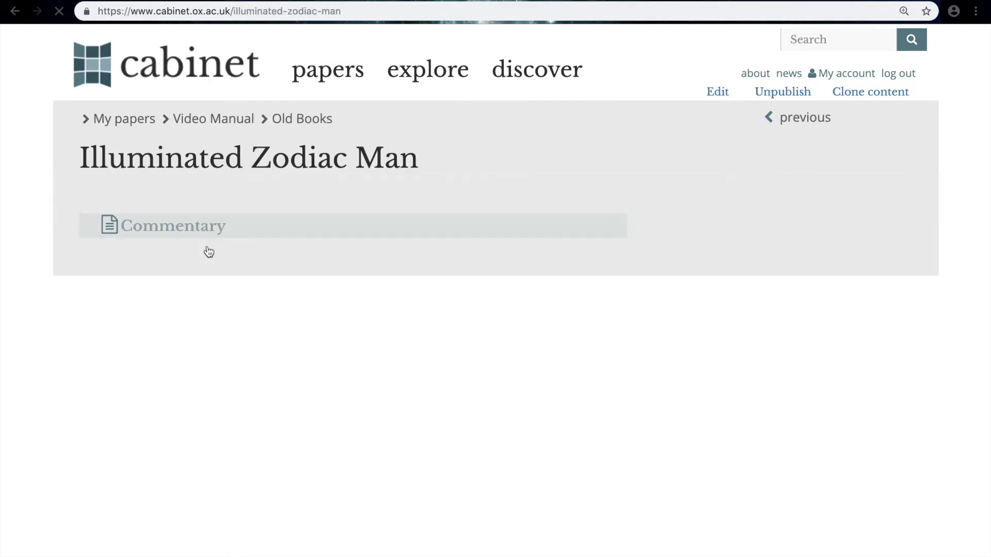
scroll(625, 387, up, 3)
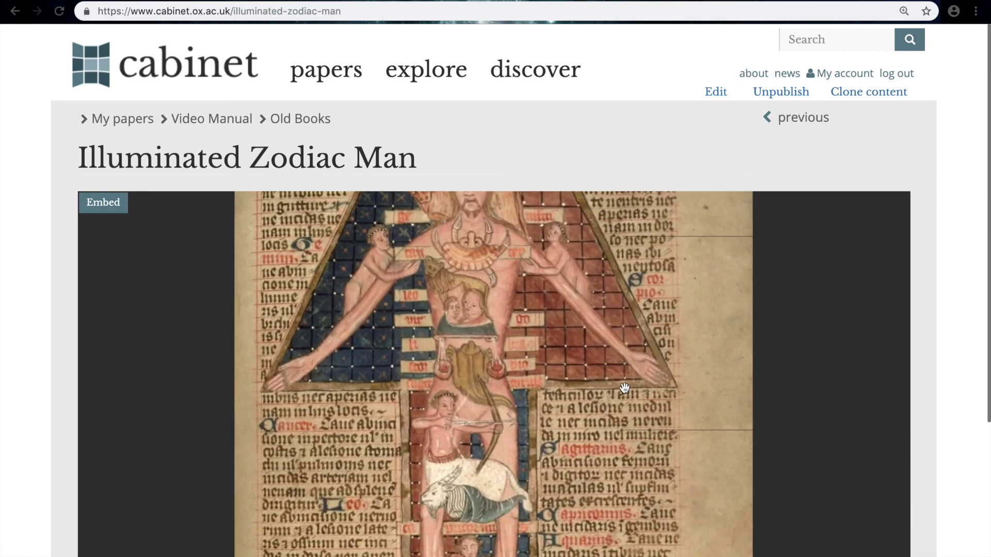
drag(543, 328, 531, 432)
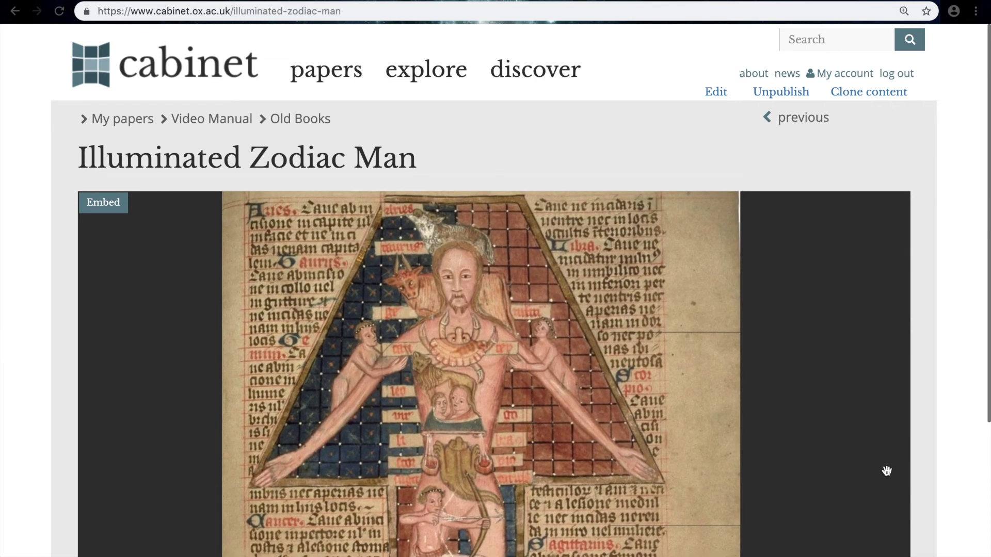
scroll(886, 469, down, 3)
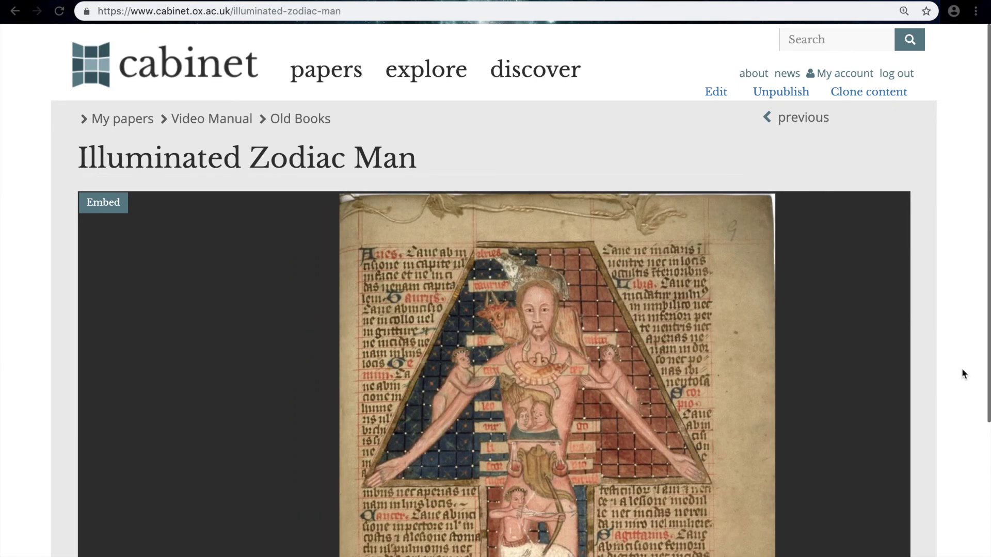